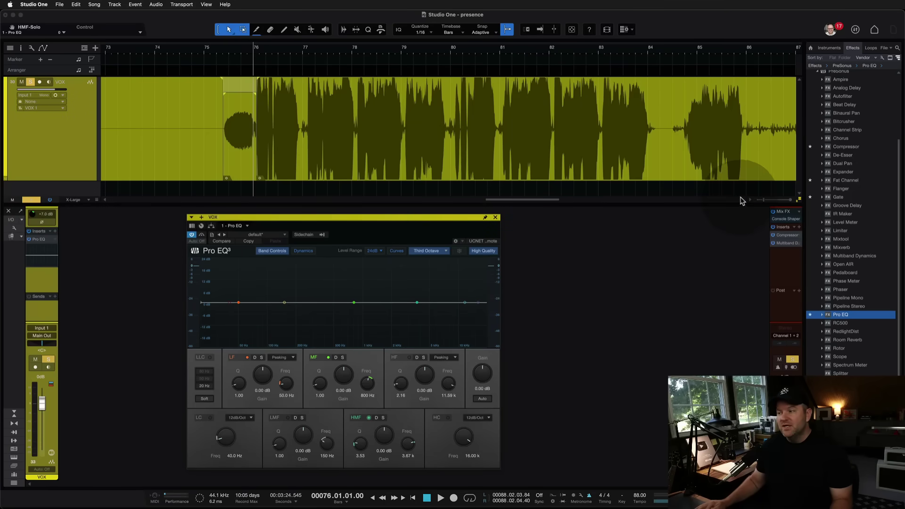
Insert a Compressor ahead of Pro EQ on the VOX channel and audition the vocal with both effects bypassed.
{"action": "left_click_drag", "start_coordinate": [842, 148], "coordinate": [50, 239]}
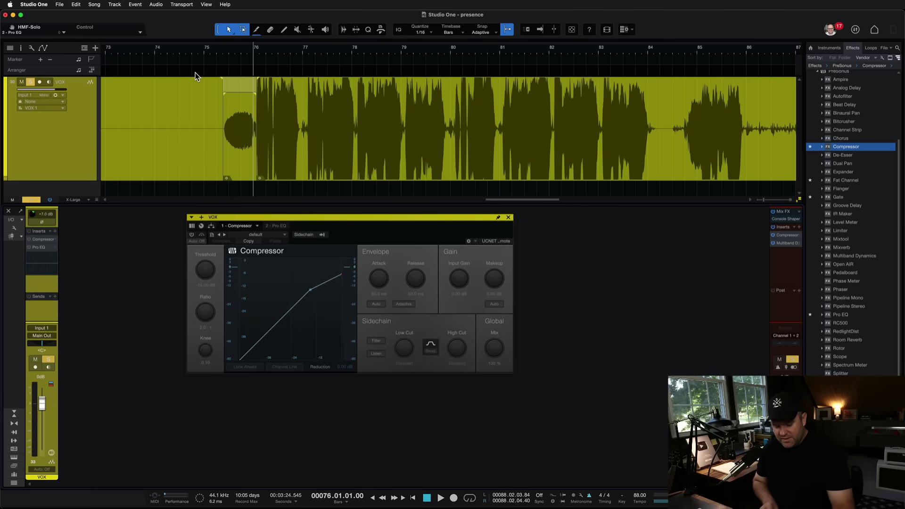
{"action": "key", "text": "space"}
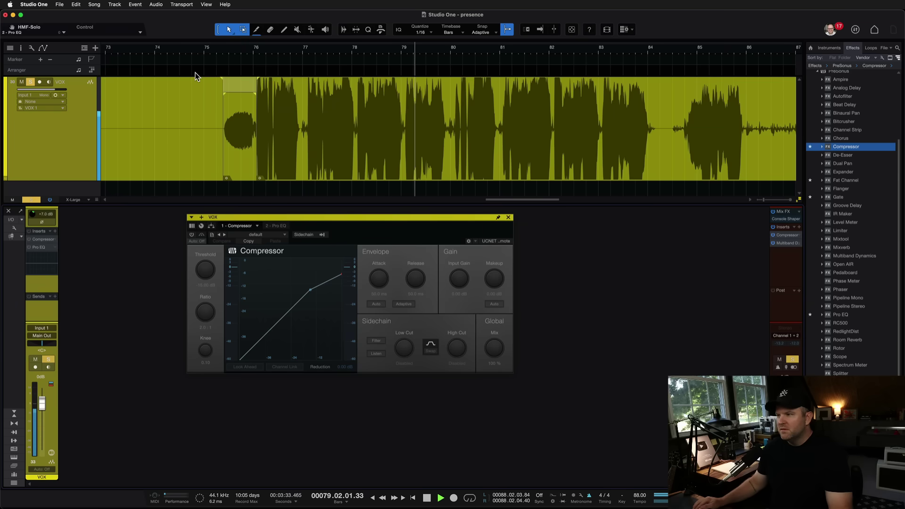
{"action": "key", "text": "space"}
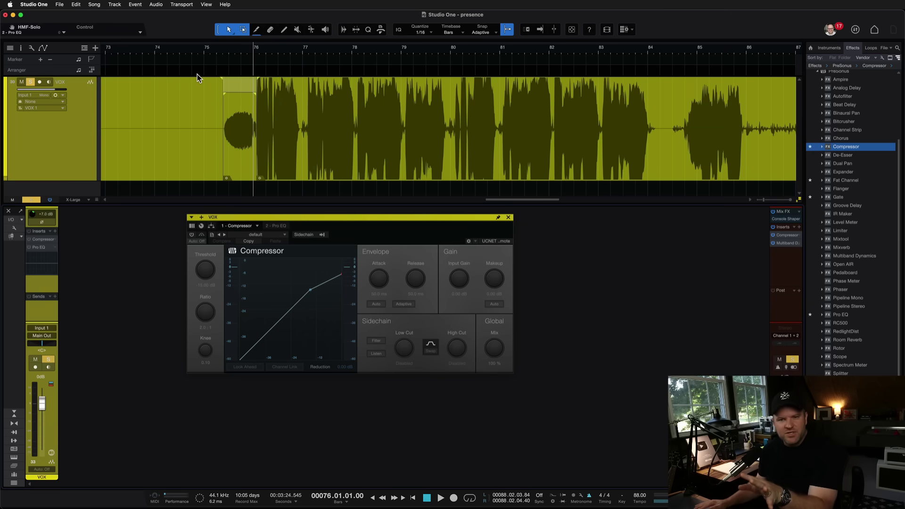
Activate the vocal compressor and set its attack and release to 10 ms and its ratio to 3.8:1.
{"action": "left_click", "coordinate": [30, 238]}
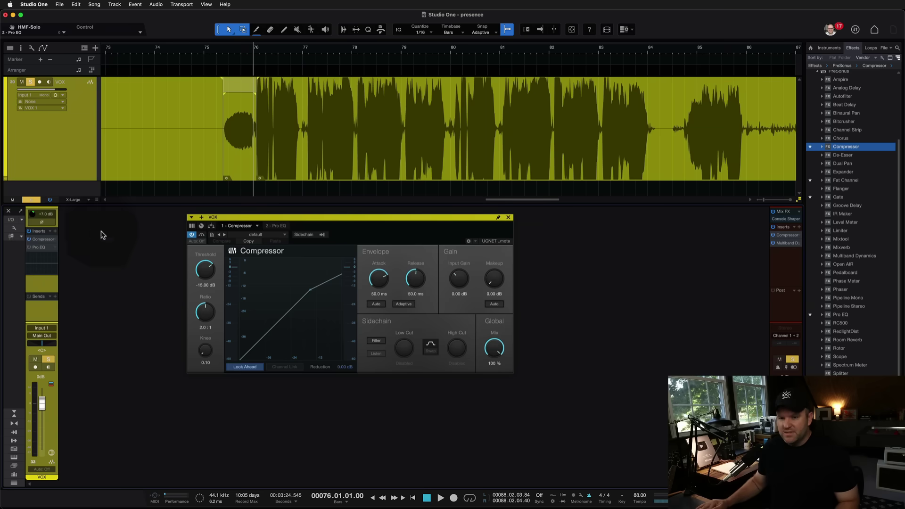
{"action": "left_click_drag", "start_coordinate": [268, 221], "coordinate": [227, 201]}
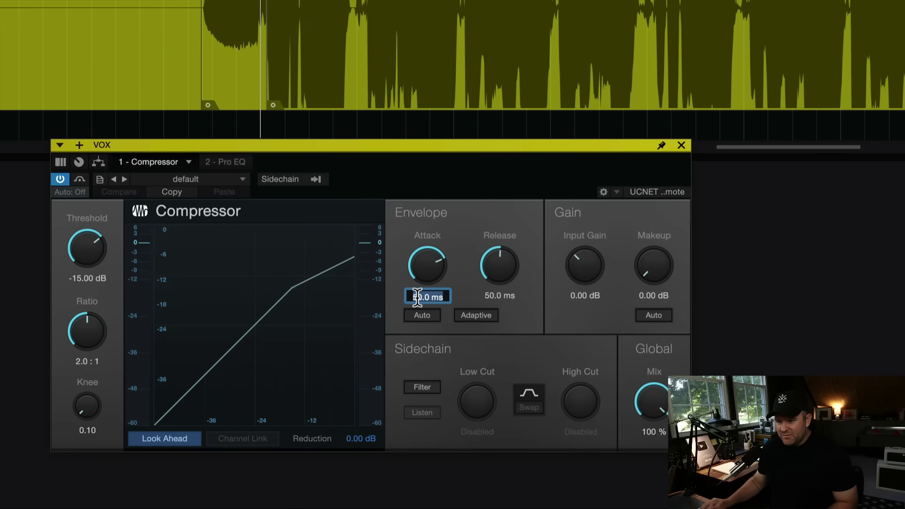
{"action": "key", "text": "Tab"}
{"action": "type", "text": "10"}
{"action": "key", "text": "Return"}
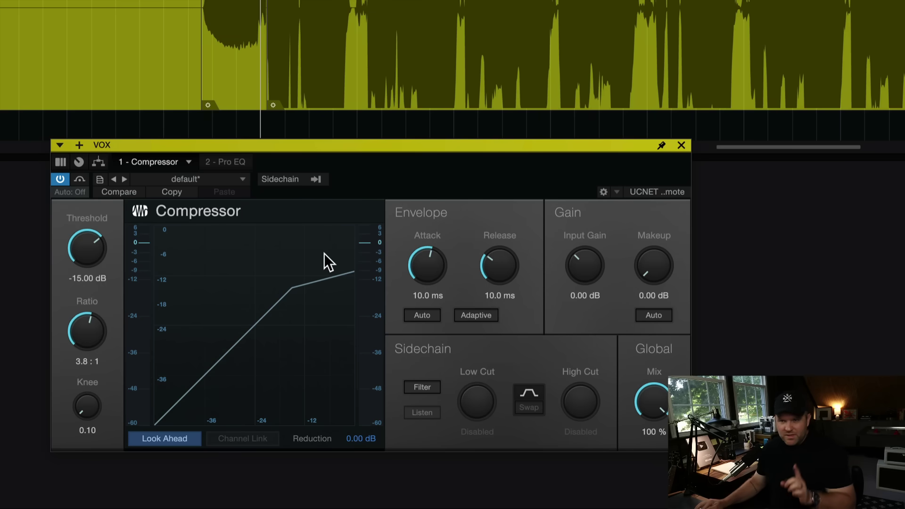
During playback, lower the compressor threshold to -26.76 dB and raise the makeup gain to 9.60 dB.
{"action": "key", "text": "space"}
{"action": "left_click_drag", "start_coordinate": [87, 246], "coordinate": [84, 278]}
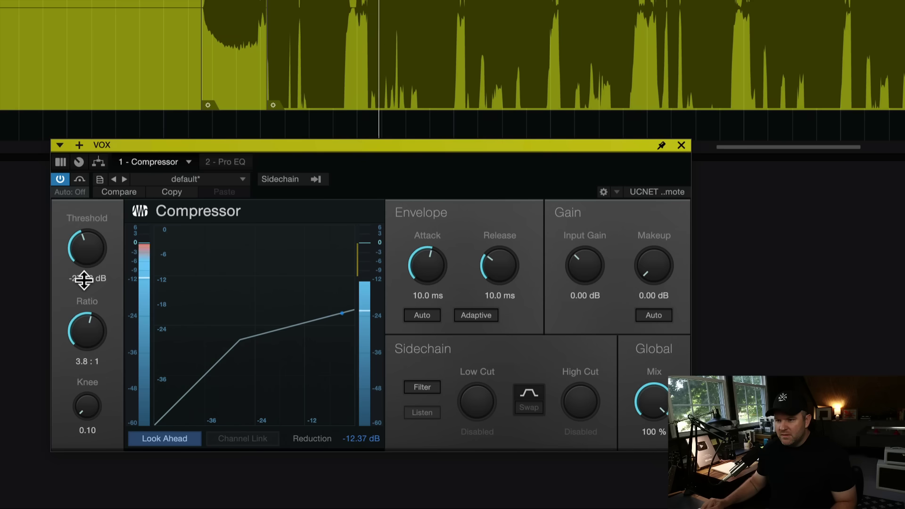
{"action": "left_click_drag", "start_coordinate": [634, 260], "coordinate": [643, 238]}
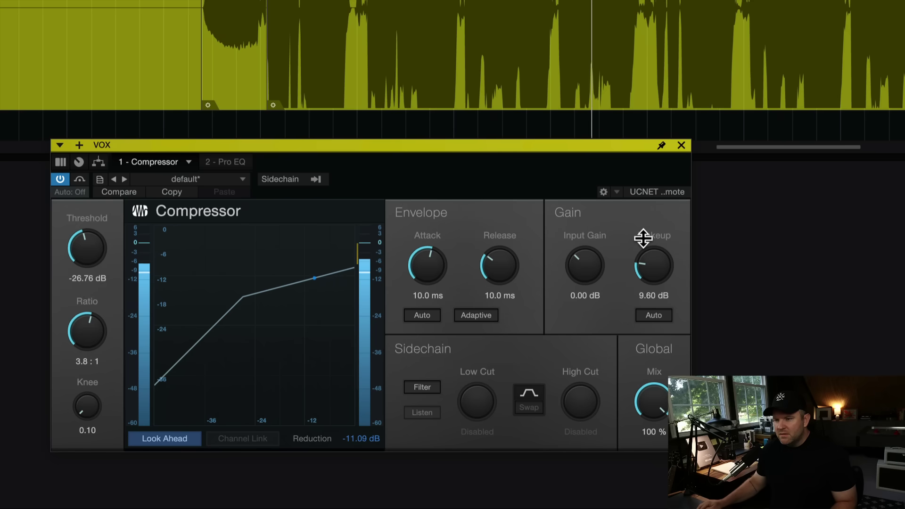
Set the compressor release to 7.66 ms and attack to 6.34 ms, trim makeup gain to about 9.4 dB, and close the plug-in.
{"action": "left_click_drag", "start_coordinate": [506, 270], "coordinate": [502, 273]}
{"action": "left_click_drag", "start_coordinate": [431, 267], "coordinate": [431, 274]}
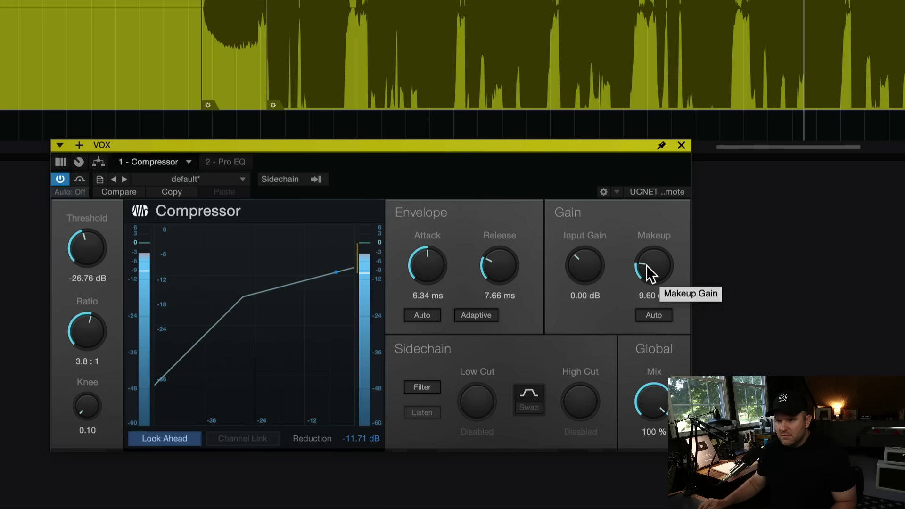
{"action": "left_click_drag", "start_coordinate": [646, 265], "coordinate": [645, 267]}
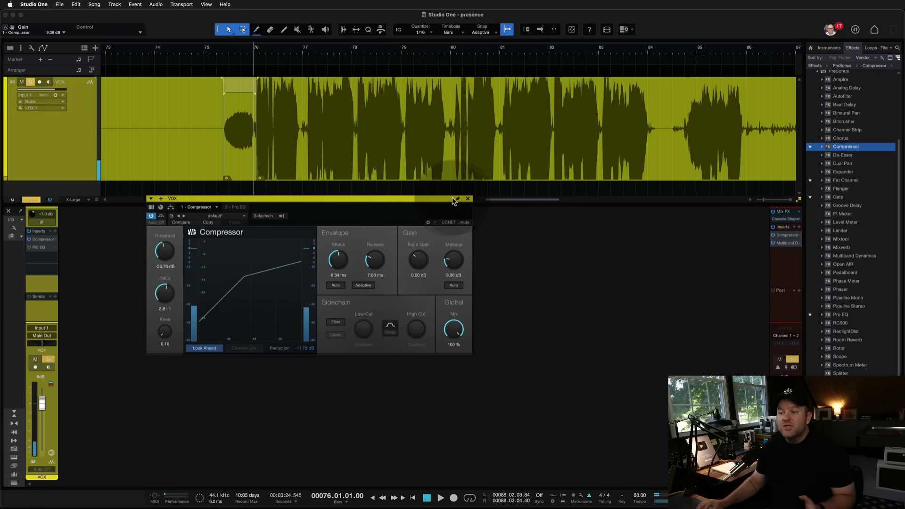
{"action": "left_click", "coordinate": [467, 199]}
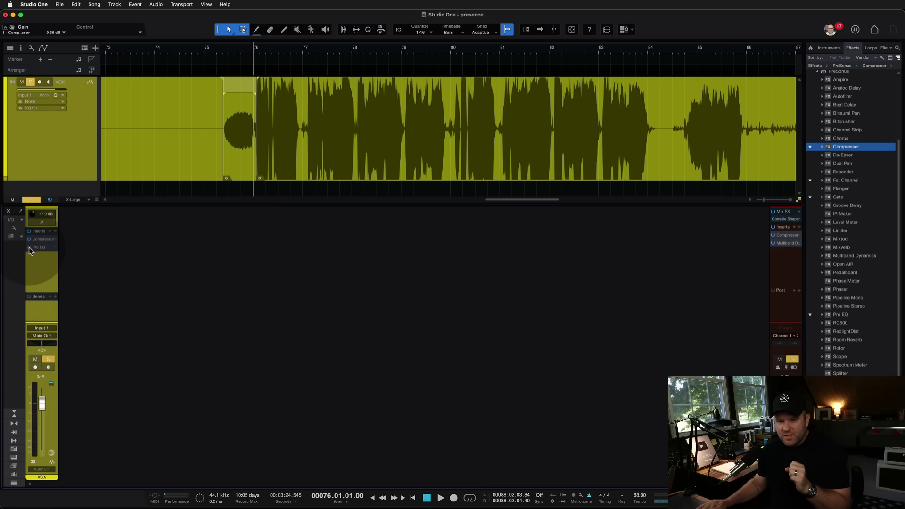
Activate Pro EQ on the VOX channel and enable its low-cut filter at 165 Hz while the vocal plays.
{"action": "left_click", "coordinate": [35, 247]}
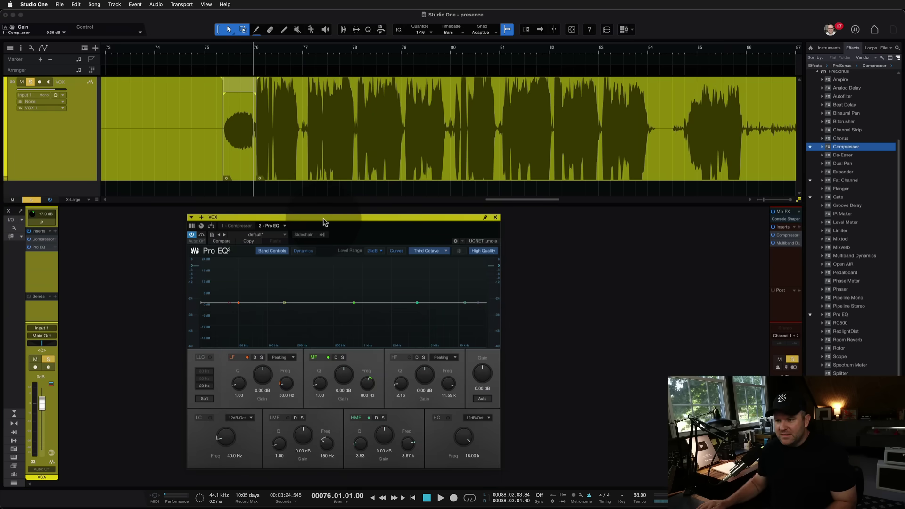
{"action": "left_click_drag", "start_coordinate": [324, 220], "coordinate": [280, 144]}
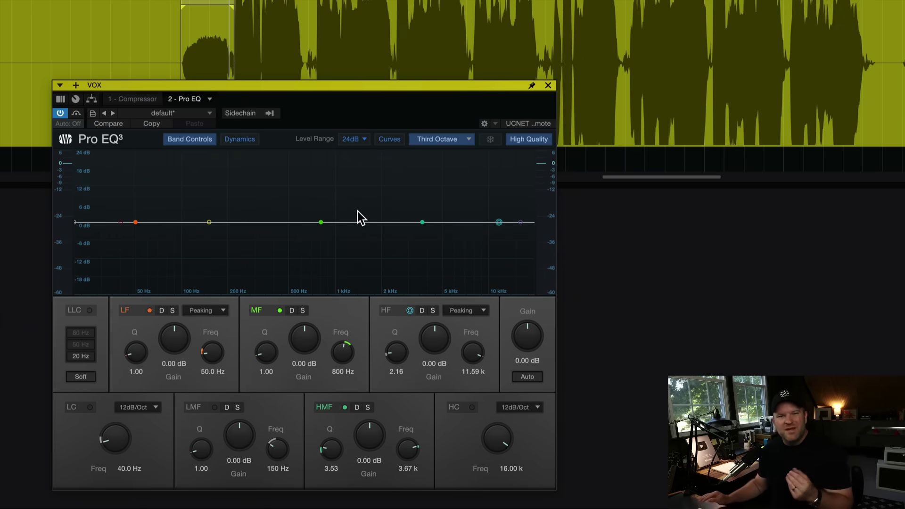
{"action": "key", "text": "space"}
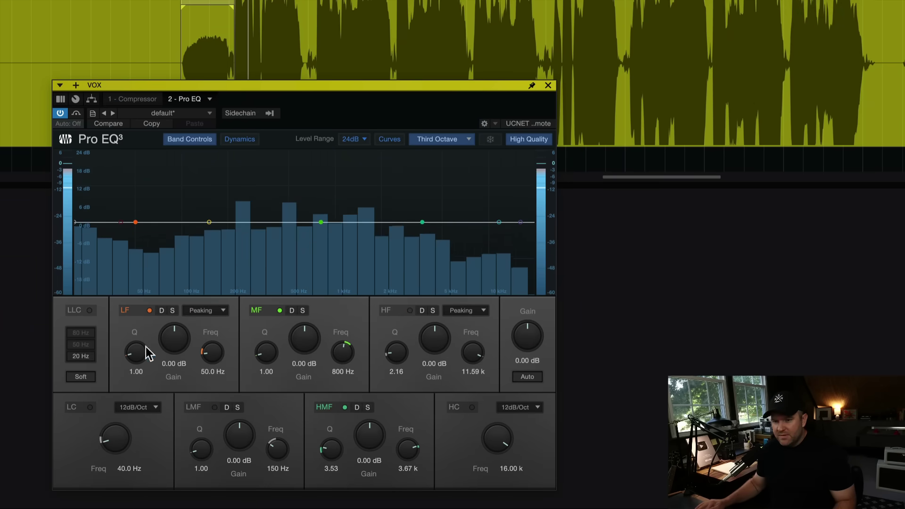
{"action": "left_click", "coordinate": [90, 407]}
{"action": "left_click_drag", "start_coordinate": [112, 434], "coordinate": [107, 405]}
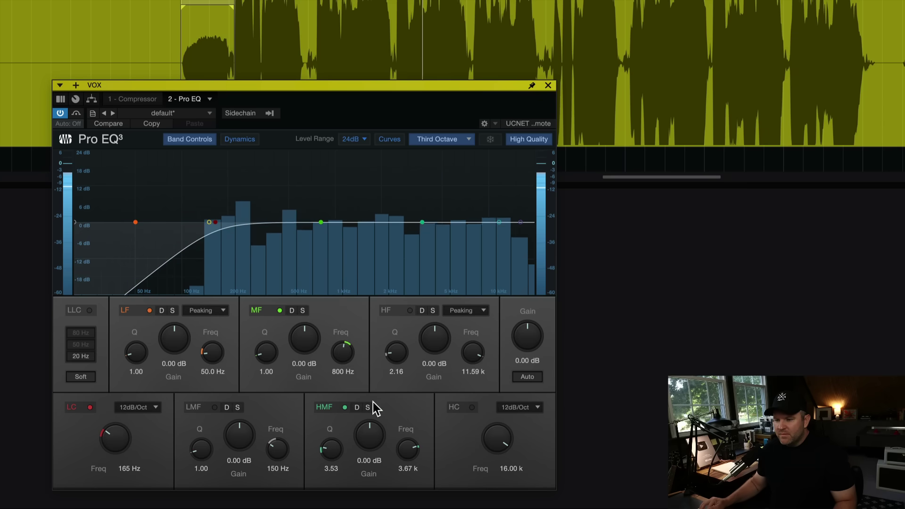
Sweep a boosted HMF band for harshness, and turn it into a narrow cut of about -17.5 dB at 2.83 kHz.
{"action": "left_click_drag", "start_coordinate": [367, 428], "coordinate": [369, 401]}
{"action": "left_click_drag", "start_coordinate": [407, 440], "coordinate": [398, 492]}
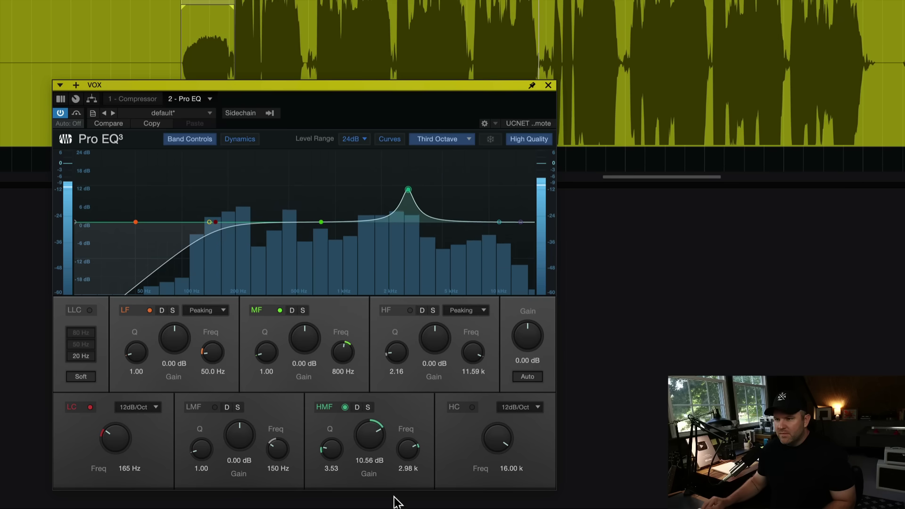
{"action": "left_click_drag", "start_coordinate": [403, 448], "coordinate": [400, 469]}
{"action": "left_click_drag", "start_coordinate": [370, 430], "coordinate": [329, 432]}
Cut the MF band by 5.95 dB at 274 Hz and set the HMF notch to -17.06 dB at 2.64 kHz with Q 14.13.
{"action": "left_click_drag", "start_coordinate": [319, 223], "coordinate": [248, 240]}
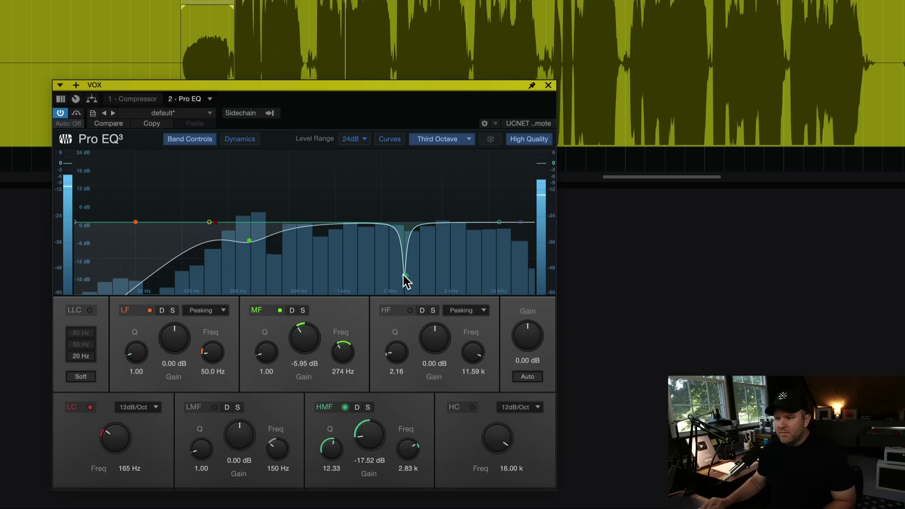
{"action": "left_click_drag", "start_coordinate": [402, 275], "coordinate": [400, 275]}
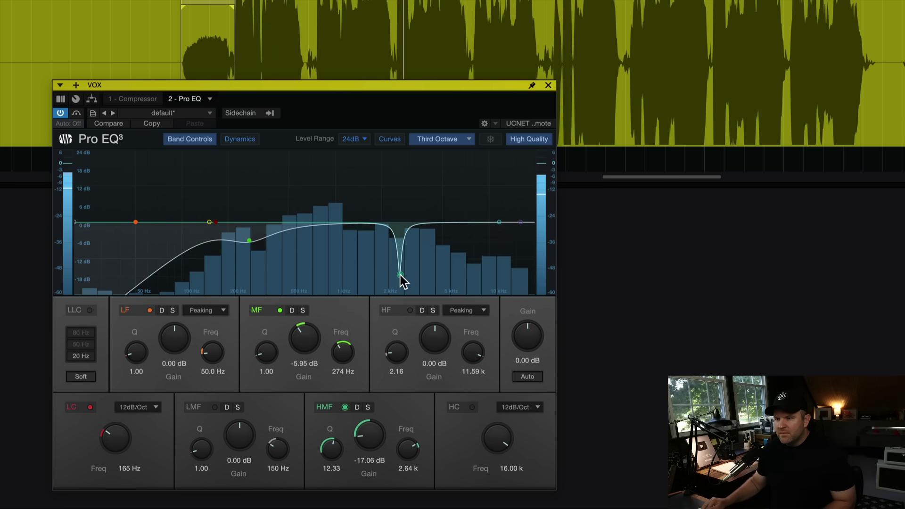
{"action": "scroll", "coordinate": [400, 275], "scroll_direction": "up", "scroll_amount": 4}
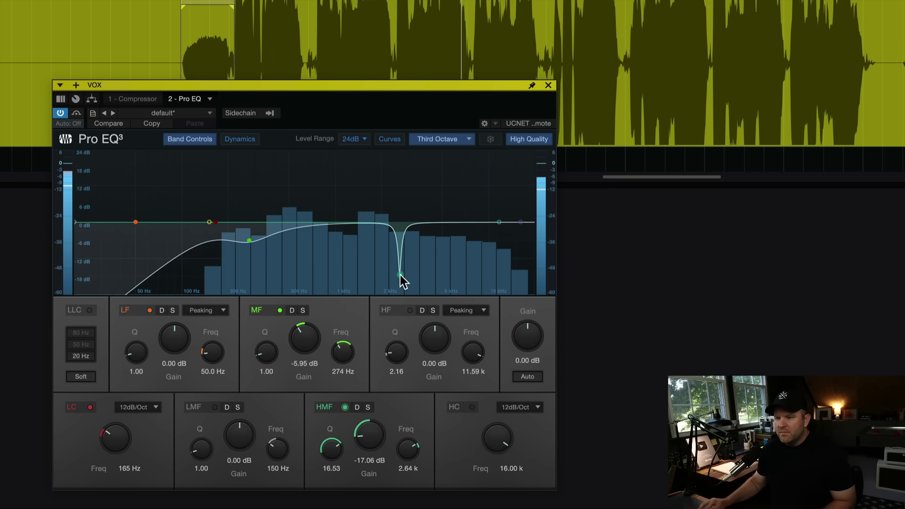
{"action": "scroll", "coordinate": [400, 275], "scroll_direction": "down", "scroll_amount": 2}
Move the MF cut to -4.96 dB at 378 Hz and raise the low-cut frequency to 189 Hz.
{"action": "left_click_drag", "start_coordinate": [248, 239], "coordinate": [270, 238]}
{"action": "left_click_drag", "start_coordinate": [125, 436], "coordinate": [122, 432]}
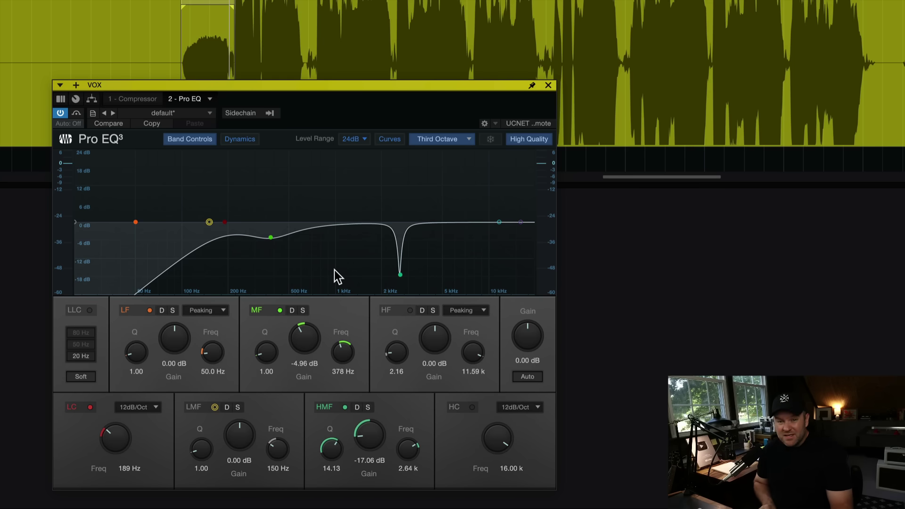
Audition the equalized vocal and fine-tune the HMF notch to -16.46 dB at 2.56 kHz.
{"action": "key", "text": "space"}
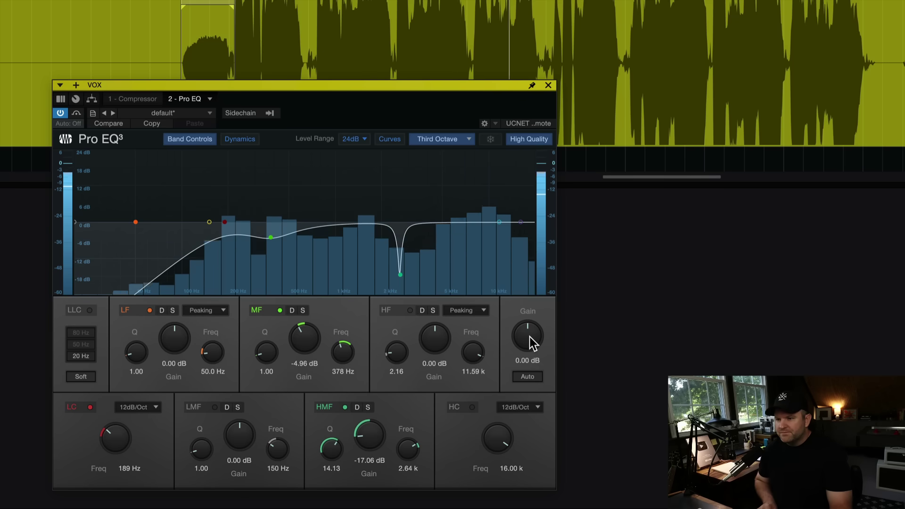
{"action": "key", "text": "space"}
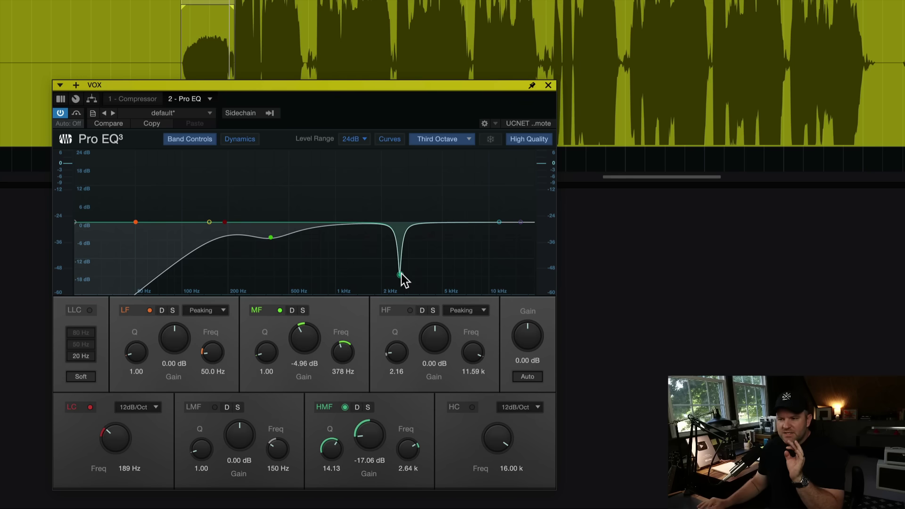
{"action": "left_click_drag", "start_coordinate": [399, 275], "coordinate": [398, 273]}
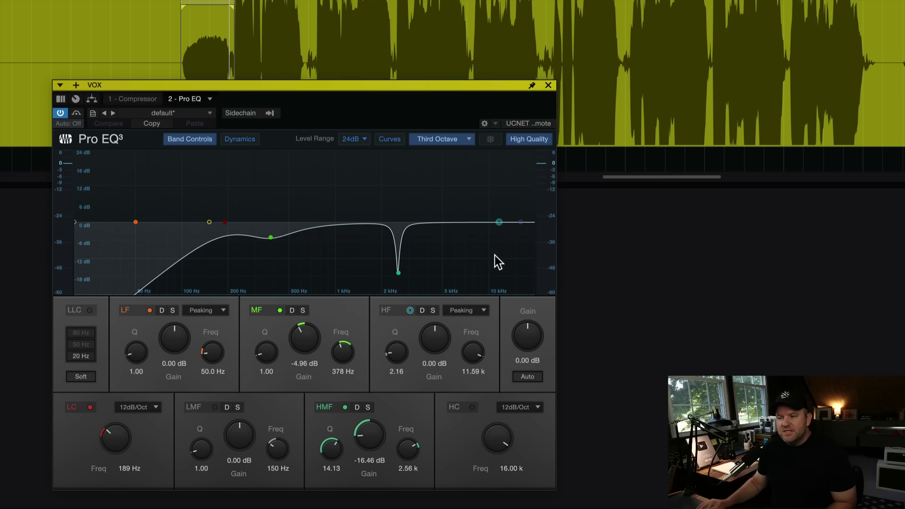
Boost the HF band to 13.44 dB and try the Shelf 12dB and Shelf 6dB shapes before returning to Peaking.
{"action": "left_click_drag", "start_coordinate": [443, 329], "coordinate": [445, 285]}
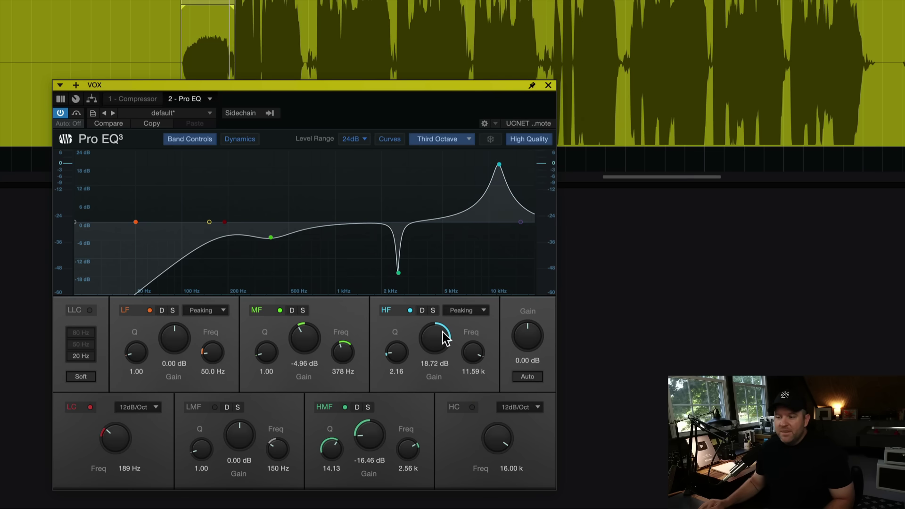
{"action": "left_click", "coordinate": [462, 309]}
{"action": "left_click", "coordinate": [472, 350]}
{"action": "mouse_move", "coordinate": [473, 351]}
{"action": "left_mouse_down"}
{"action": "mouse_move", "coordinate": [472, 358]}
{"action": "mouse_move", "coordinate": [440, 346]}
{"action": "mouse_move", "coordinate": [459, 353]}
{"action": "left_mouse_up"}
{"action": "left_click", "coordinate": [471, 322]}
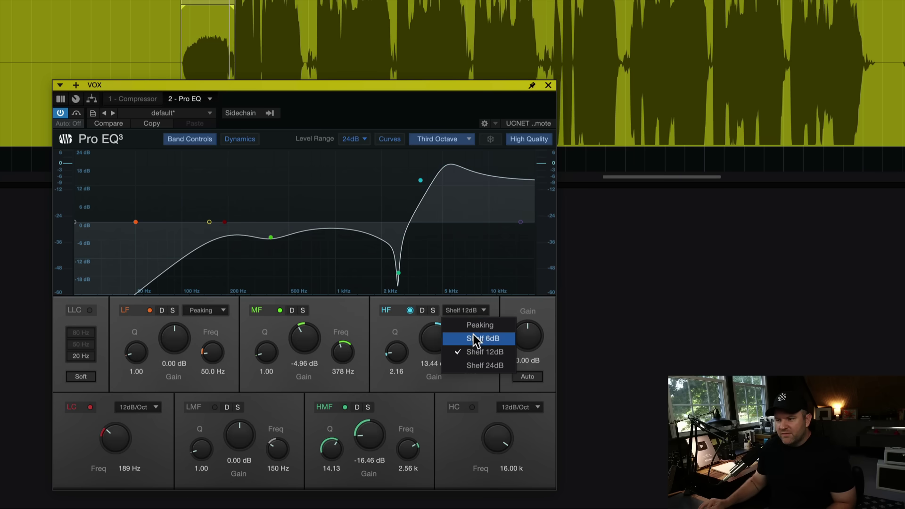
{"action": "left_click", "coordinate": [473, 334]}
{"action": "left_click", "coordinate": [469, 311]}
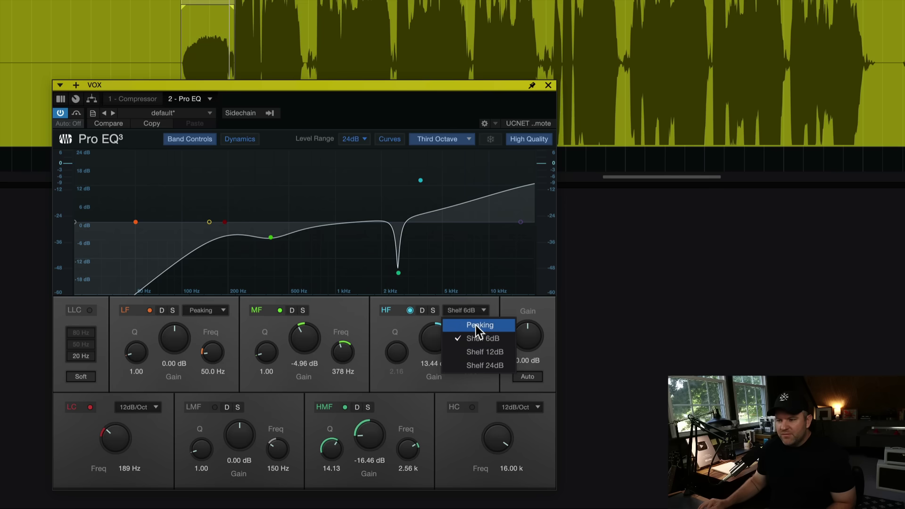
{"action": "left_click", "coordinate": [476, 321]}
Shape the HF band into a broad 8.64 dB boost at 15.28 kHz with Q 0.56, and raise the low cut to 233 Hz.
{"action": "left_click_drag", "start_coordinate": [476, 352], "coordinate": [478, 340]}
{"action": "left_click_drag", "start_coordinate": [406, 353], "coordinate": [400, 361]}
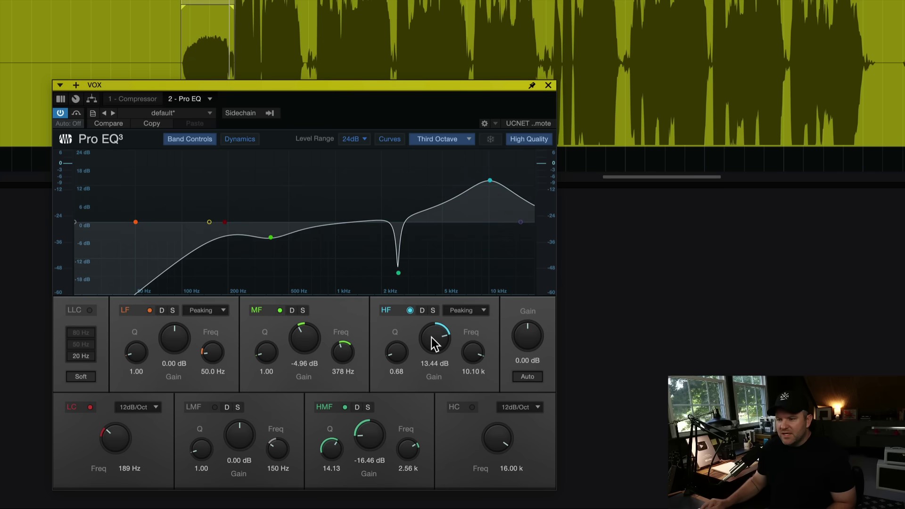
{"action": "left_click_drag", "start_coordinate": [471, 357], "coordinate": [468, 344]}
{"action": "left_click_drag", "start_coordinate": [398, 359], "coordinate": [400, 356]}
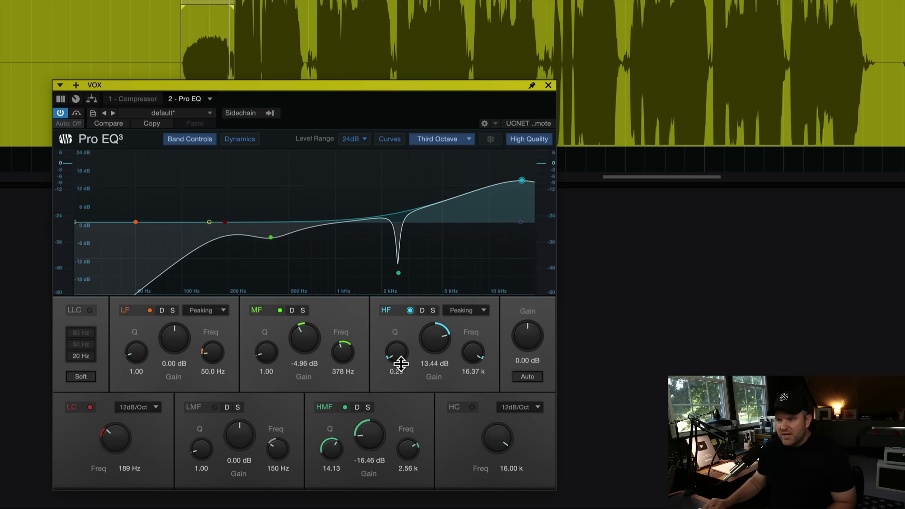
{"action": "left_click_drag", "start_coordinate": [432, 351], "coordinate": [398, 352]}
{"action": "left_click_drag", "start_coordinate": [473, 352], "coordinate": [438, 340]}
{"action": "double_click", "coordinate": [438, 338]}
{"action": "key", "text": "space"}
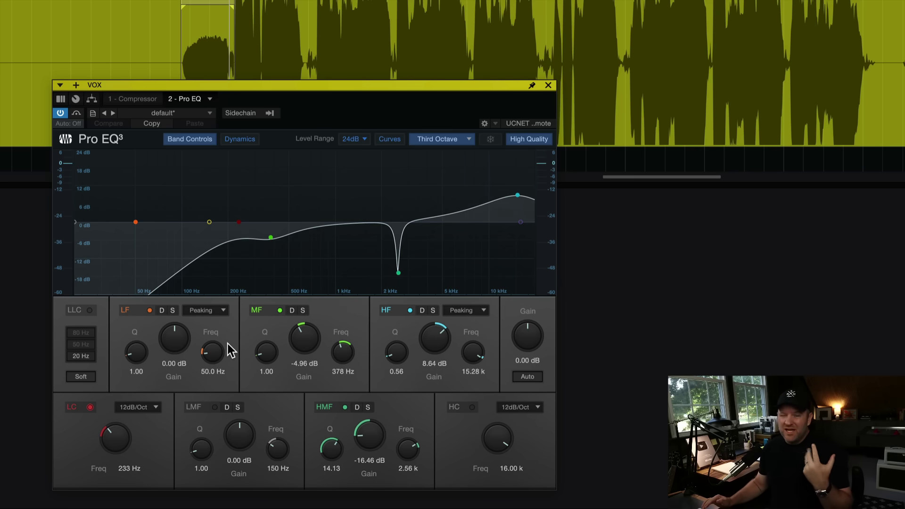
Play the equalized vocal and replay the phrase starting at bar 79 to check its high end.
{"action": "key", "text": "space"}
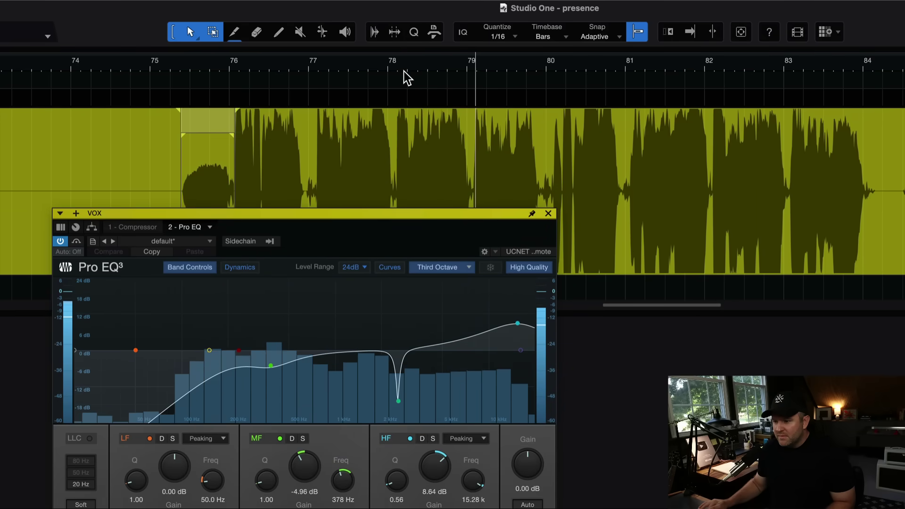
{"action": "left_click", "coordinate": [472, 68]}
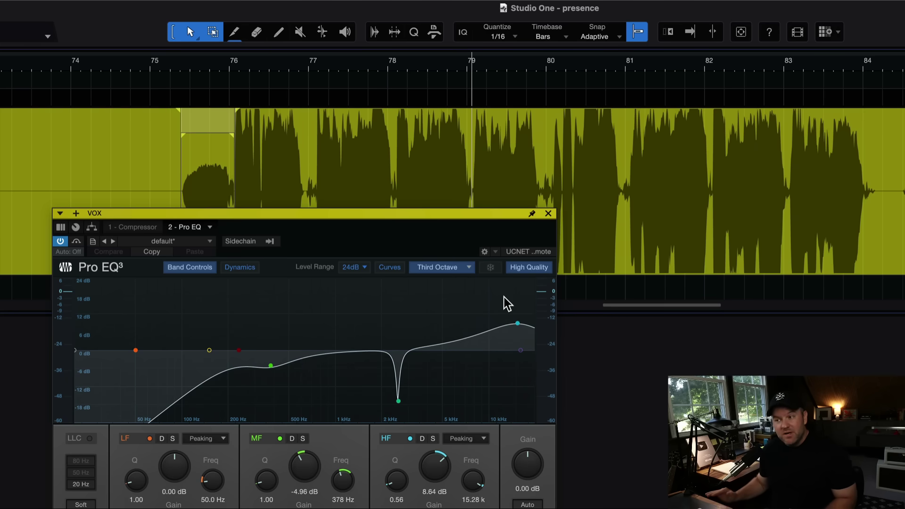
{"action": "key", "text": "space"}
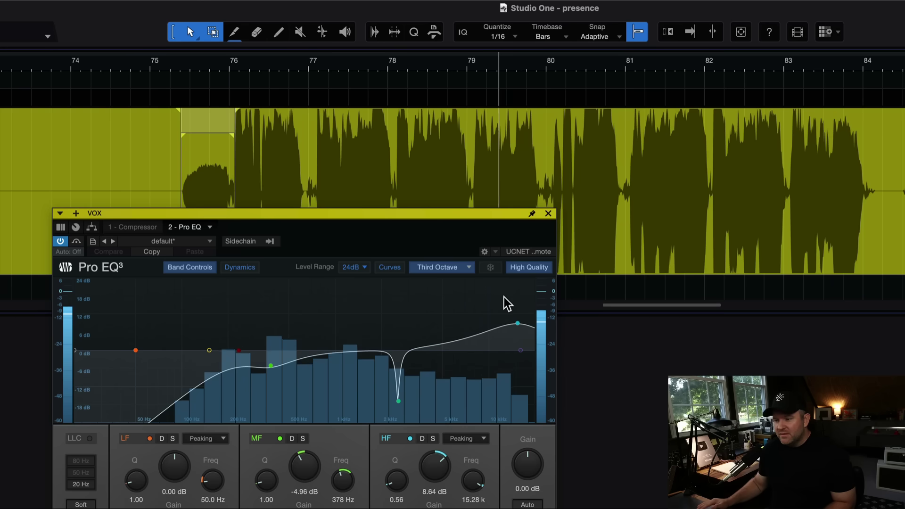
{"action": "key", "text": "space"}
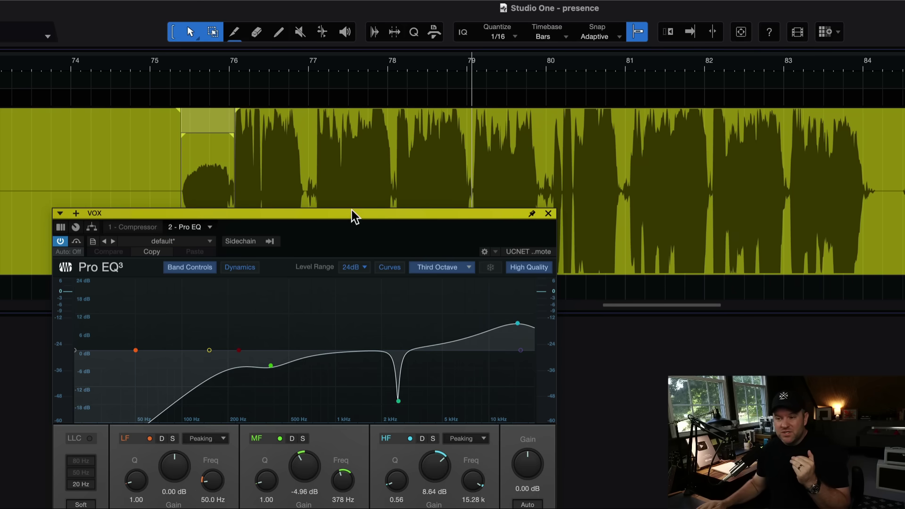
Show the Pro EQ dynamics controls and set the HF band's dynamic range to -9.84.
{"action": "left_click_drag", "start_coordinate": [344, 213], "coordinate": [310, 103]}
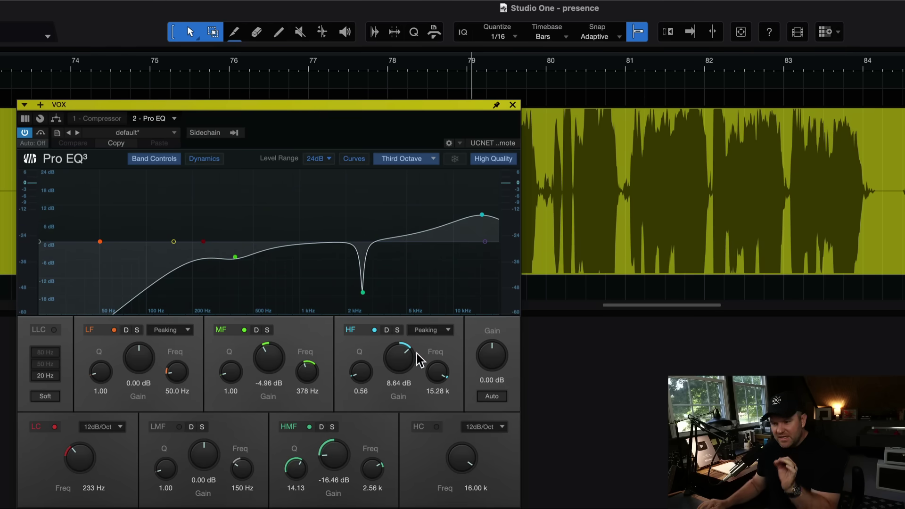
{"action": "left_click", "coordinate": [387, 330]}
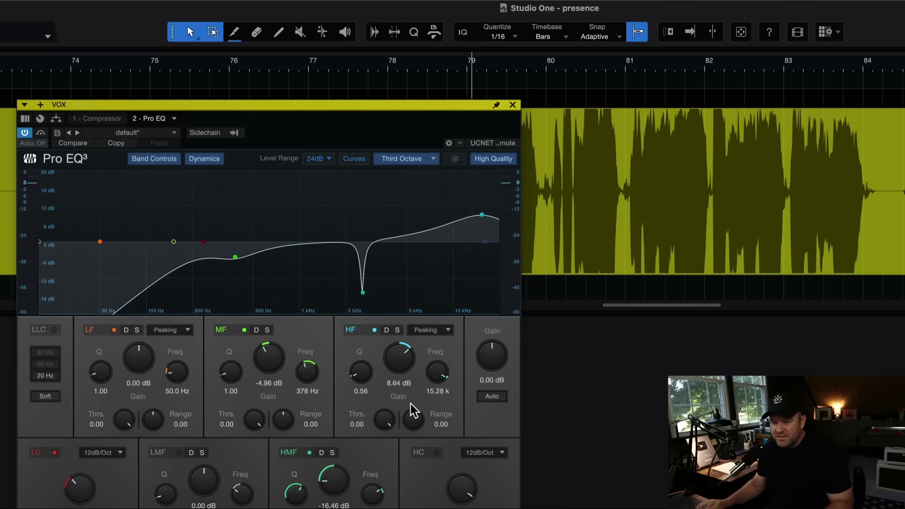
{"action": "left_click_drag", "start_coordinate": [413, 419], "coordinate": [412, 426]}
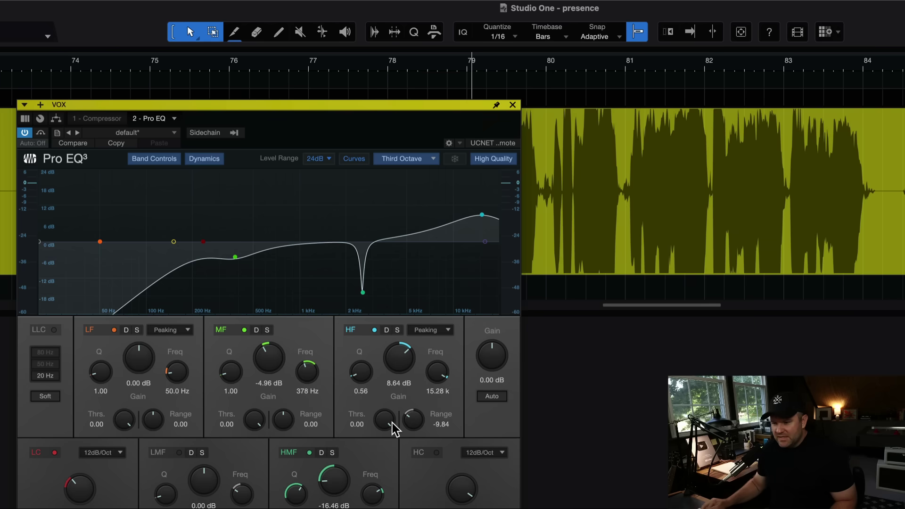
Enable dynamic processing on the HF band with a threshold of -13.50 and audition the phrase from bar 79.
{"action": "left_click_drag", "start_coordinate": [388, 419], "coordinate": [386, 414]}
{"action": "key", "text": "space"}
{"action": "left_click", "coordinate": [387, 330]}
{"action": "left_click_drag", "start_coordinate": [379, 423], "coordinate": [385, 435]}
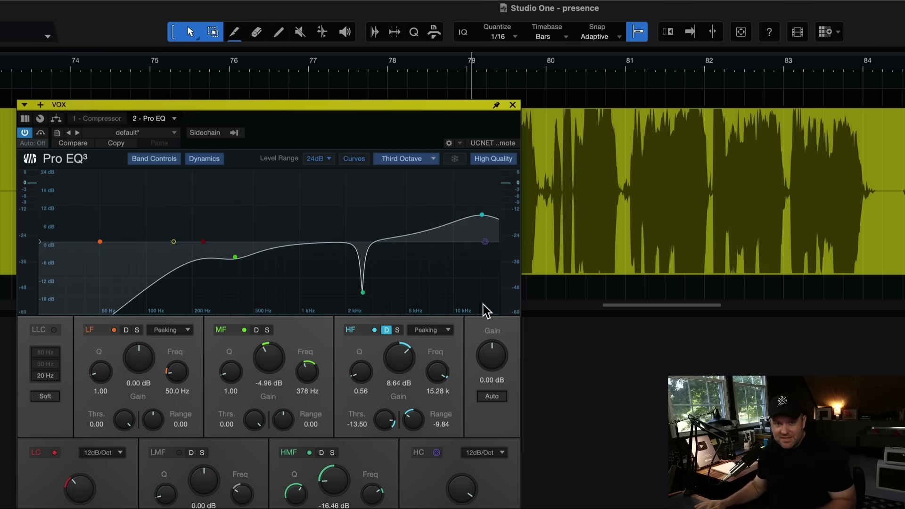
{"action": "key", "text": "space"}
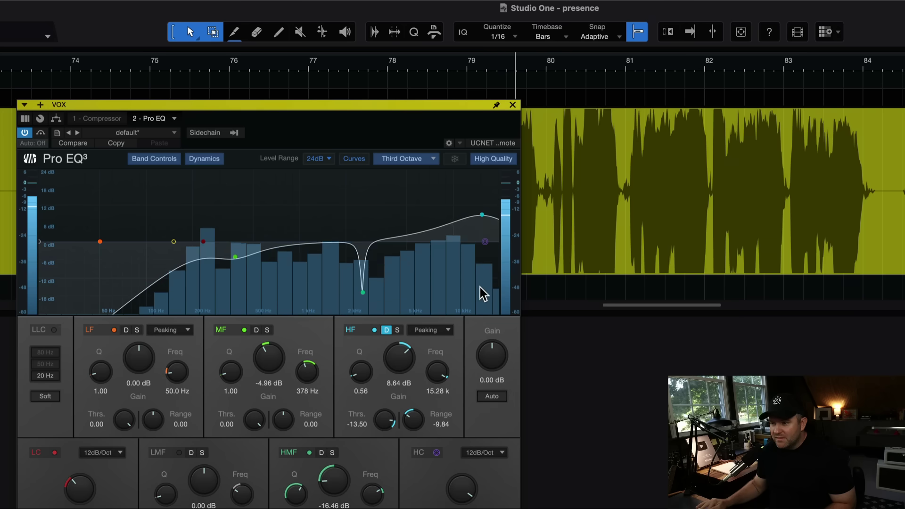
{"action": "key", "text": "space"}
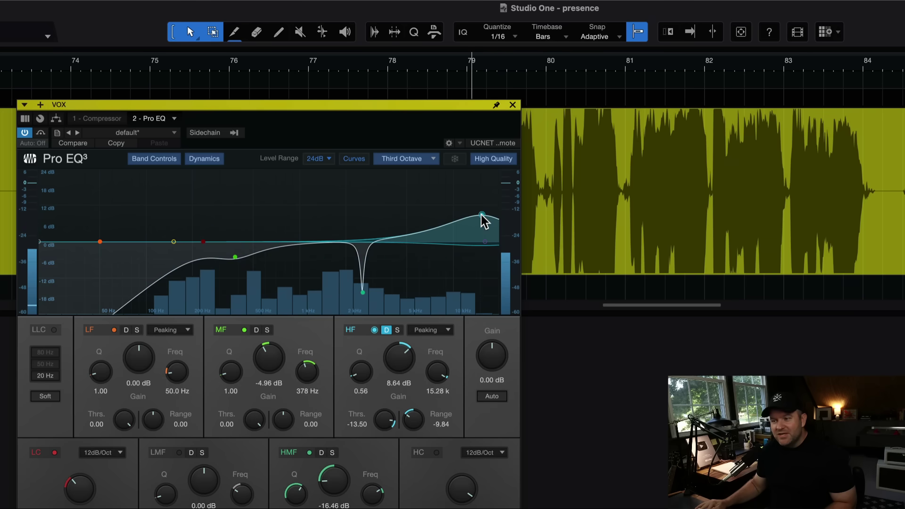